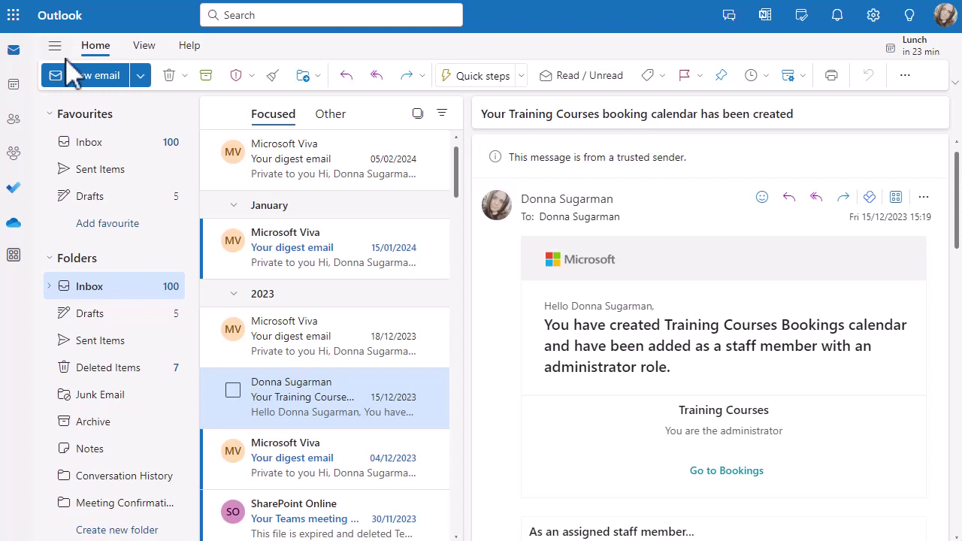
Step: Switch to the calendar and start a new Bookable time from the New event dropdown
{"action": "left_click", "coordinate": [15, 87]}
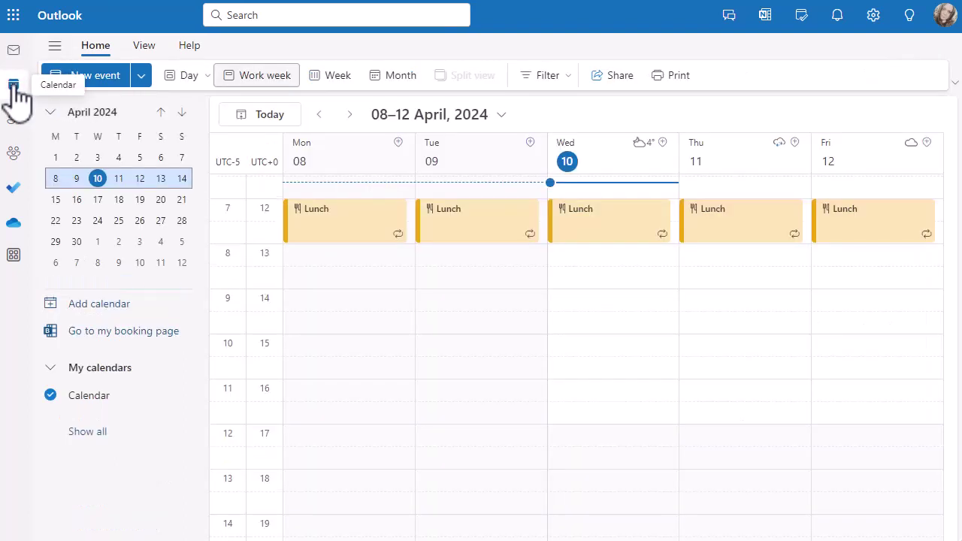
{"action": "left_click", "coordinate": [140, 76]}
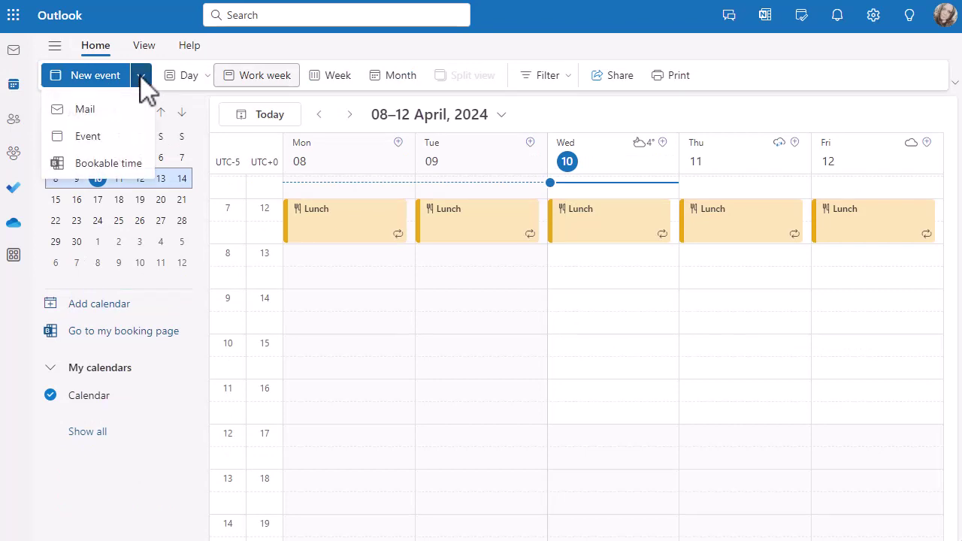
{"action": "left_click", "coordinate": [112, 168]}
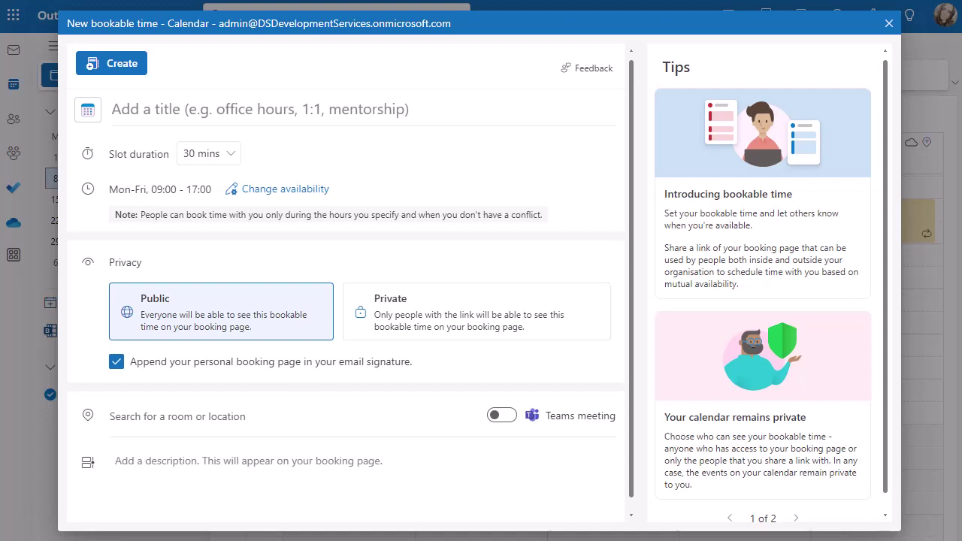
Step: Enter 'Review Time' as the title and keep 30 mins as the slot duration
{"action": "left_click", "coordinate": [150, 109]}
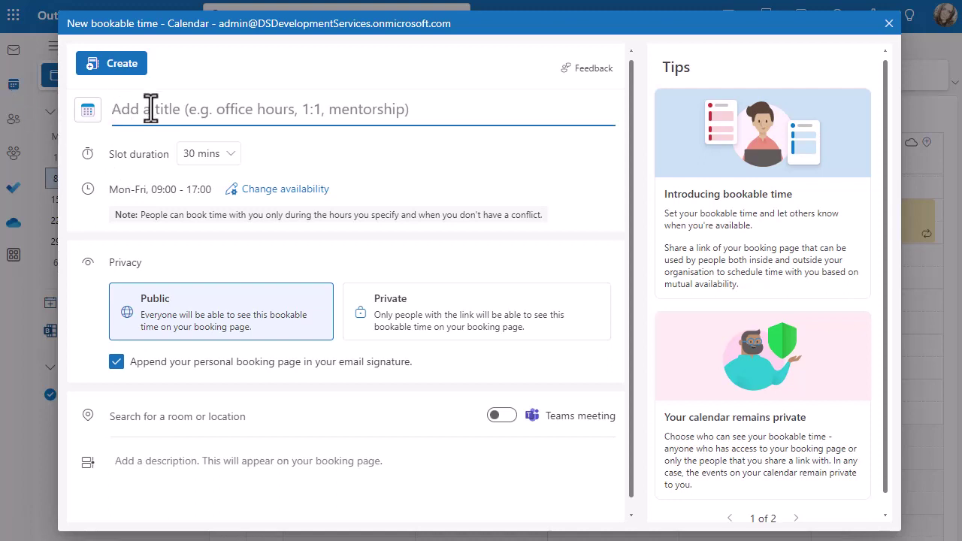
{"action": "type", "text": "Rev"}
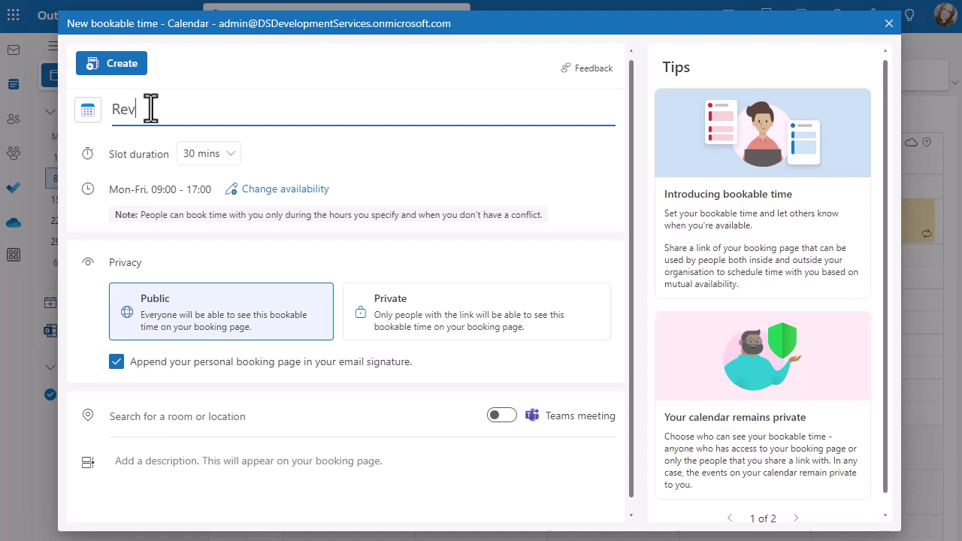
{"action": "type", "text": "iew Time"}
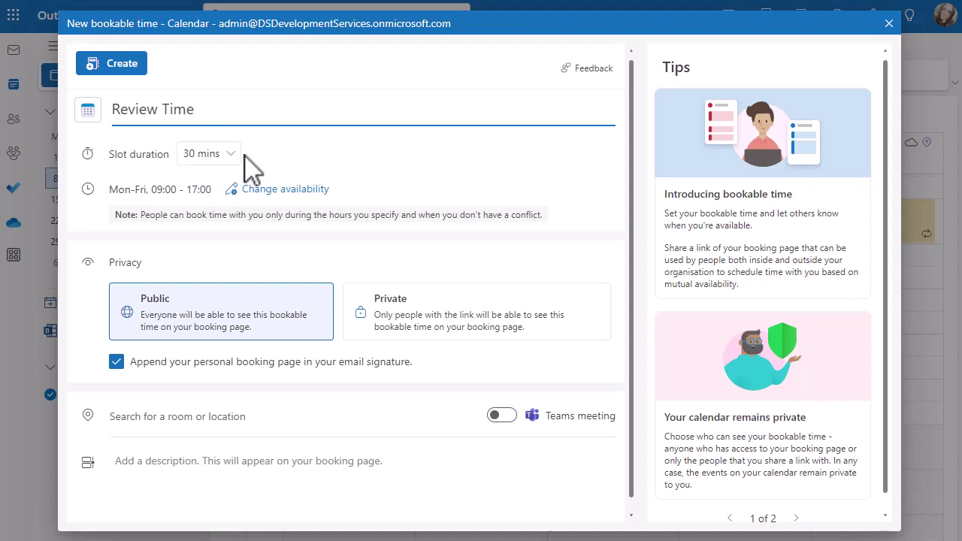
{"action": "left_click", "coordinate": [225, 160]}
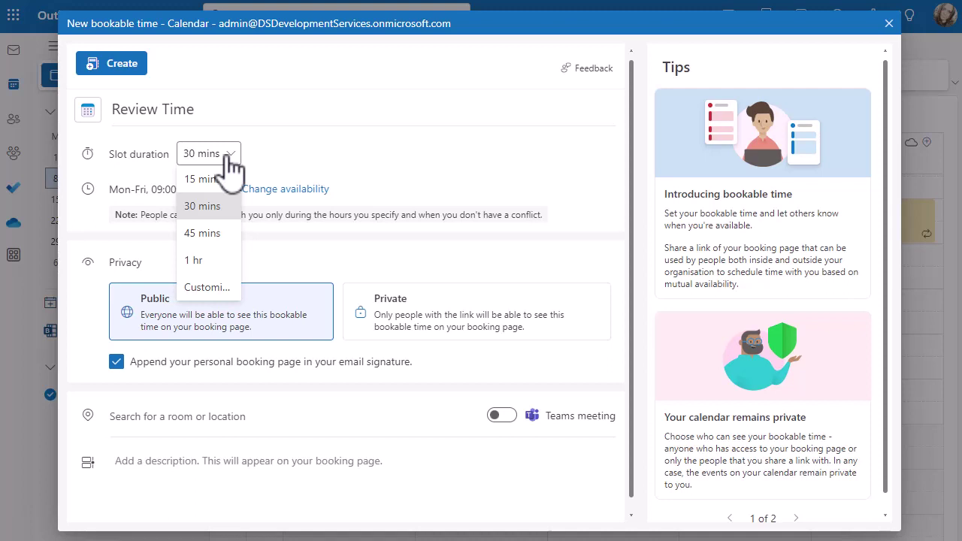
{"action": "left_click", "coordinate": [278, 171]}
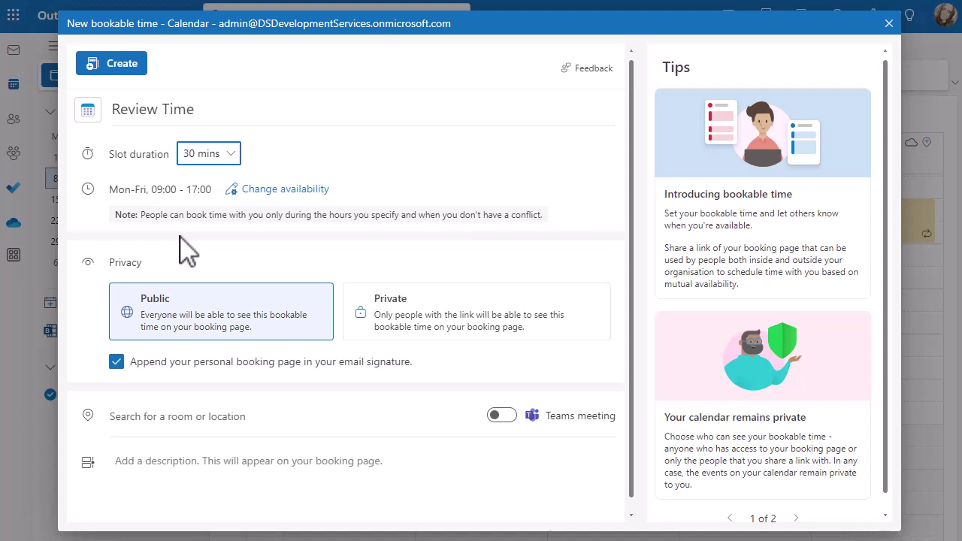
Step: In availability settings, restrict booking to the date range 15 April to 19 April 2024
{"action": "left_click", "coordinate": [277, 190]}
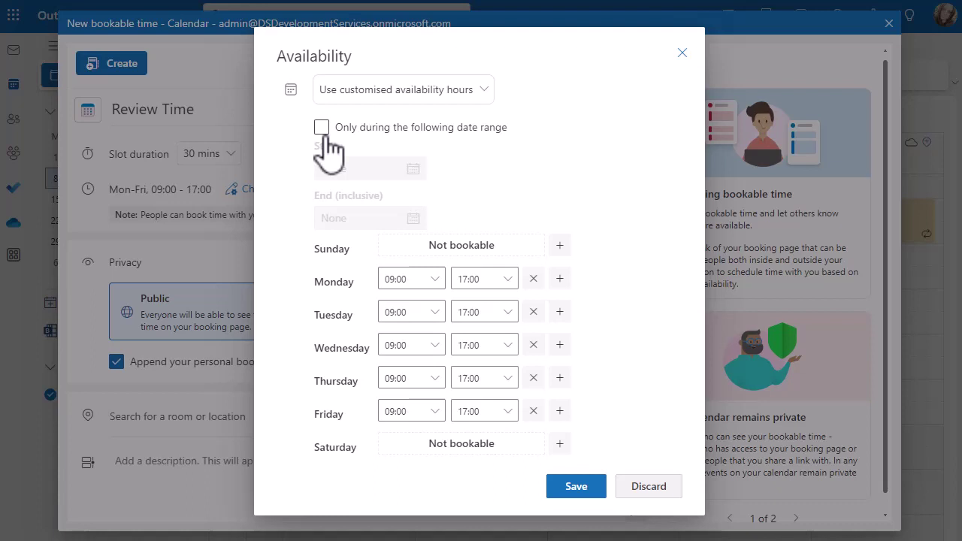
{"action": "left_click", "coordinate": [322, 129]}
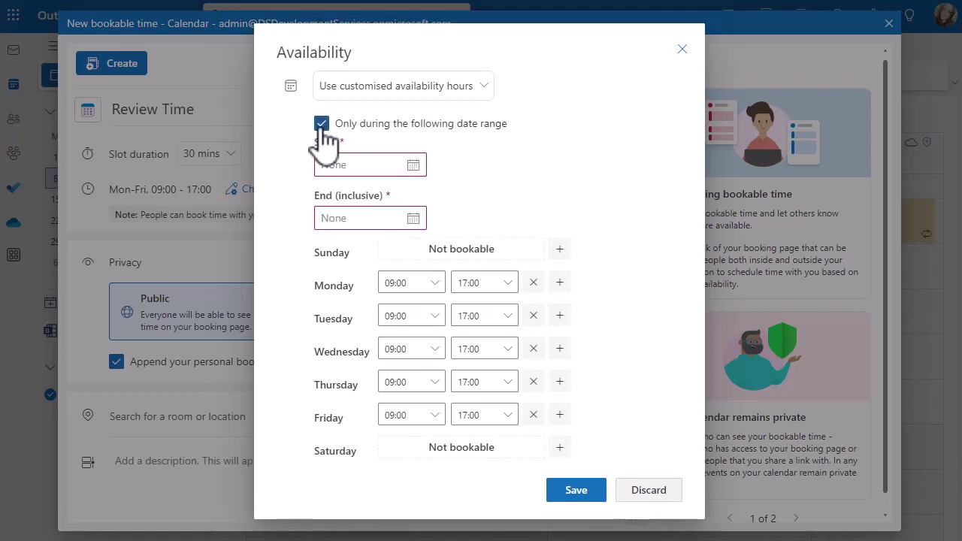
{"action": "left_click", "coordinate": [415, 165]}
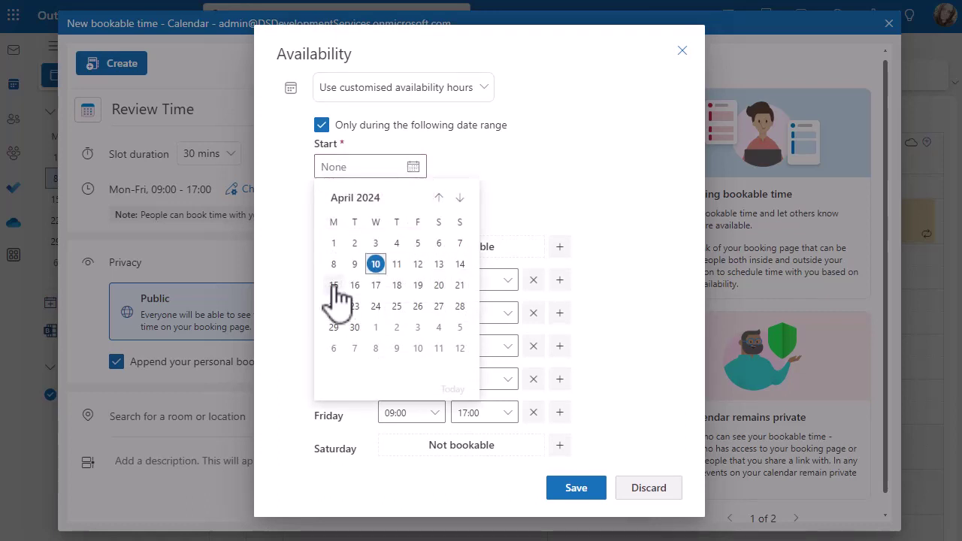
{"action": "left_click", "coordinate": [334, 287]}
{"action": "left_click", "coordinate": [414, 219]}
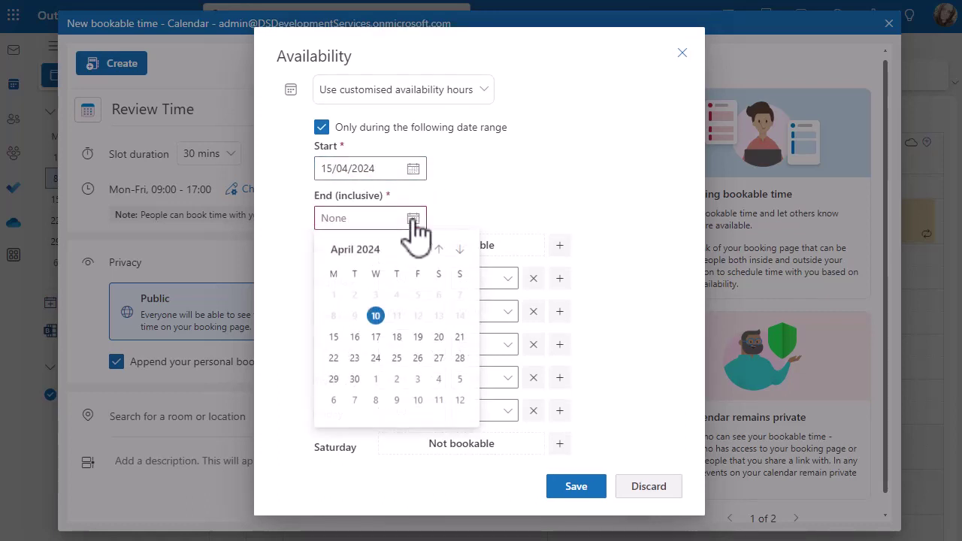
{"action": "left_click", "coordinate": [417, 337]}
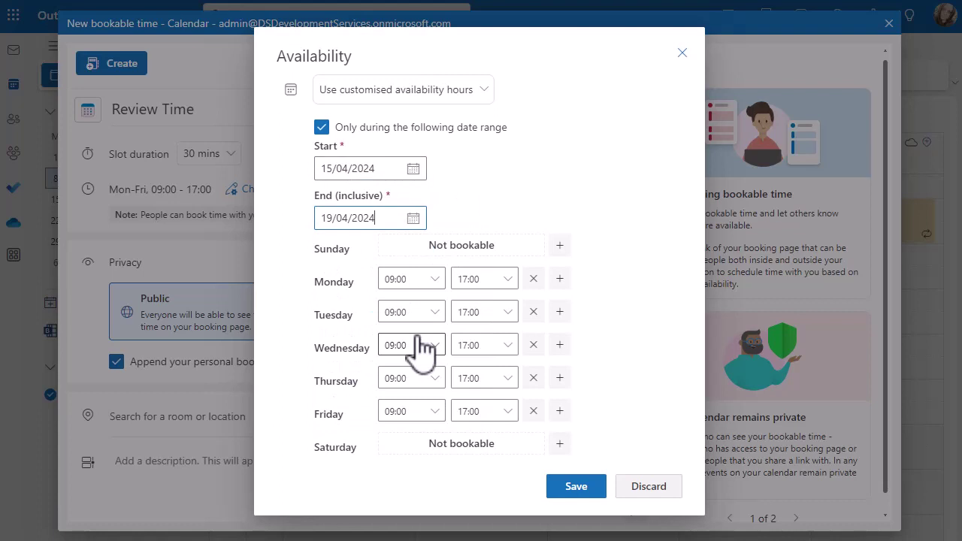
Step: Make Monday and Friday not bookable and set Tuesday's hours to 09:30–13:00
{"action": "left_click", "coordinate": [533, 279]}
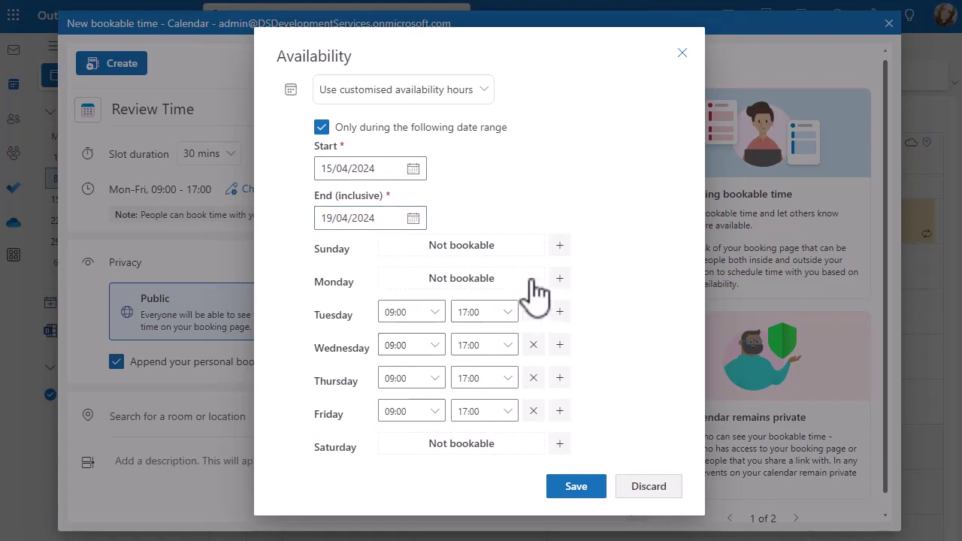
{"action": "left_click", "coordinate": [533, 411]}
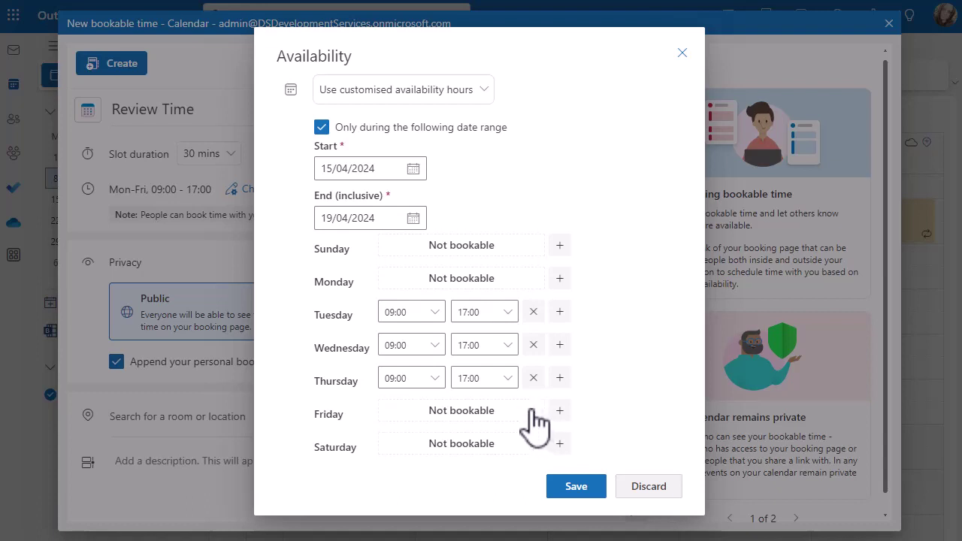
{"action": "left_click", "coordinate": [434, 313]}
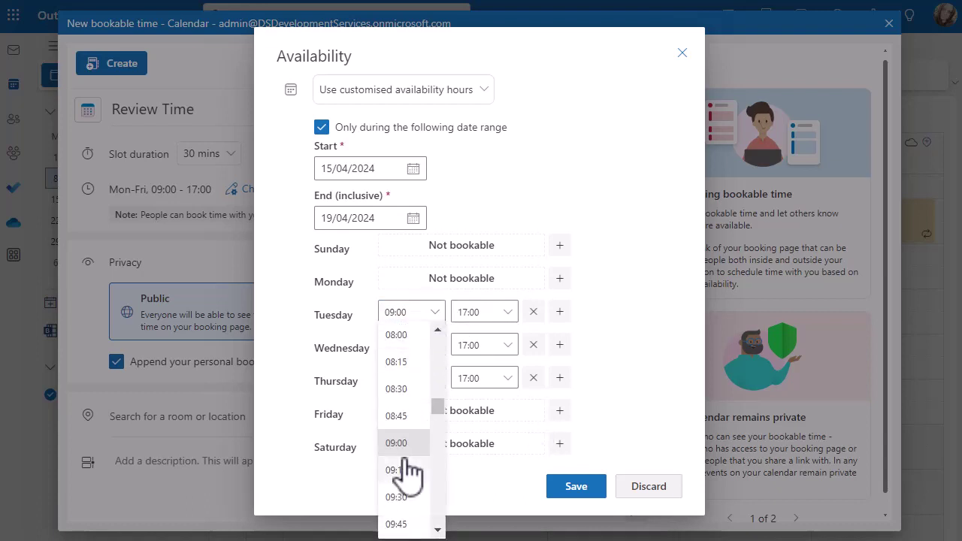
{"action": "left_click", "coordinate": [399, 497]}
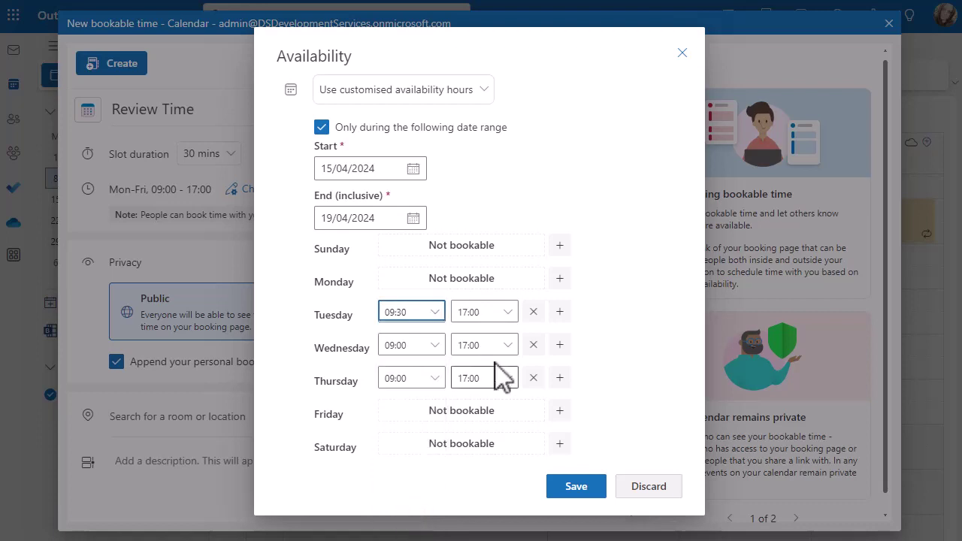
{"action": "left_click", "coordinate": [508, 312]}
{"action": "scroll", "coordinate": [492, 415], "scroll_direction": "up", "scroll_amount": 5}
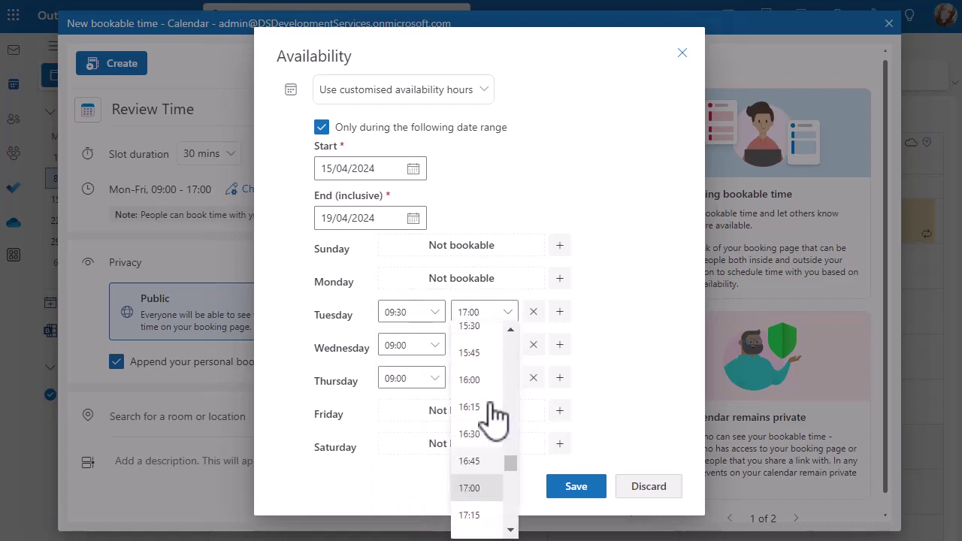
{"action": "scroll", "coordinate": [490, 406], "scroll_direction": "up", "scroll_amount": 1}
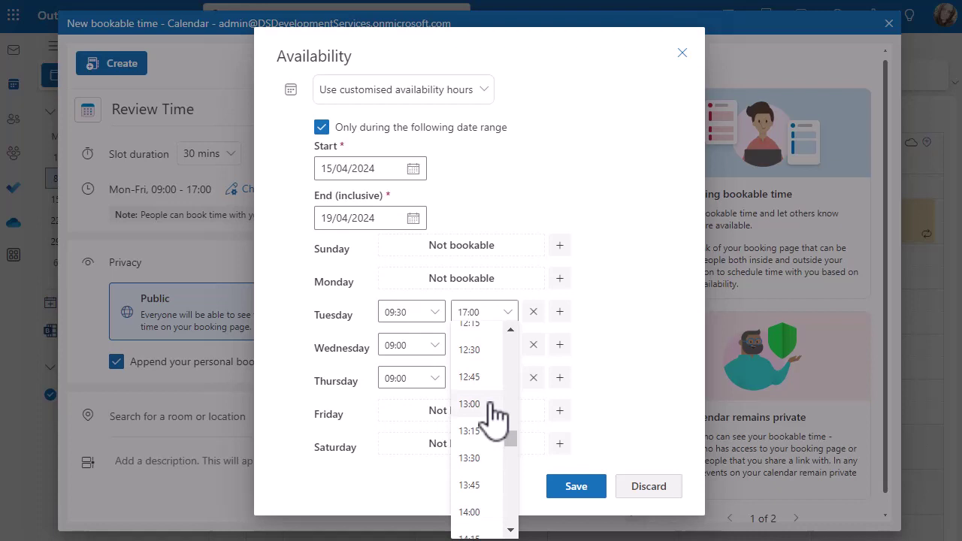
{"action": "left_click", "coordinate": [476, 402]}
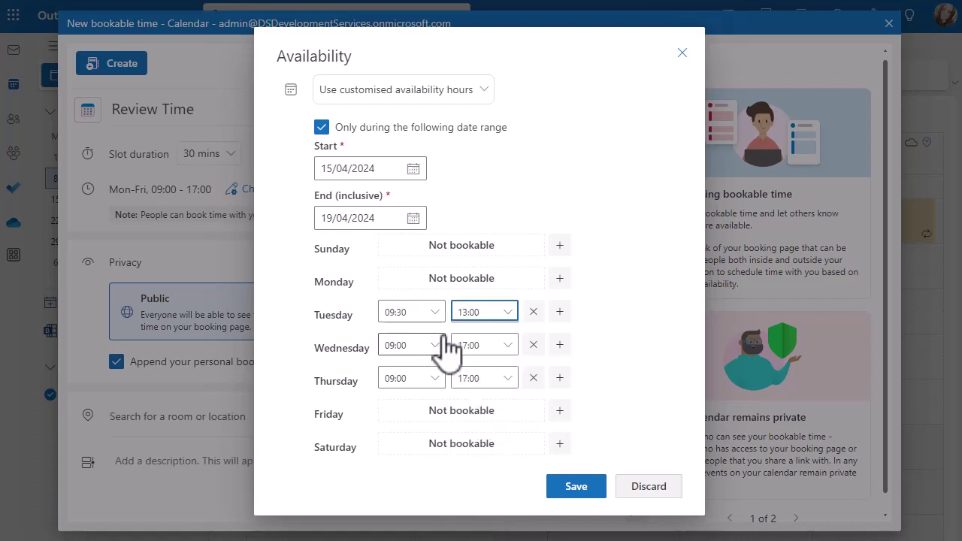
Step: End Wednesday's availability at 12:00 and make Thursday not bookable
{"action": "left_click", "coordinate": [510, 345]}
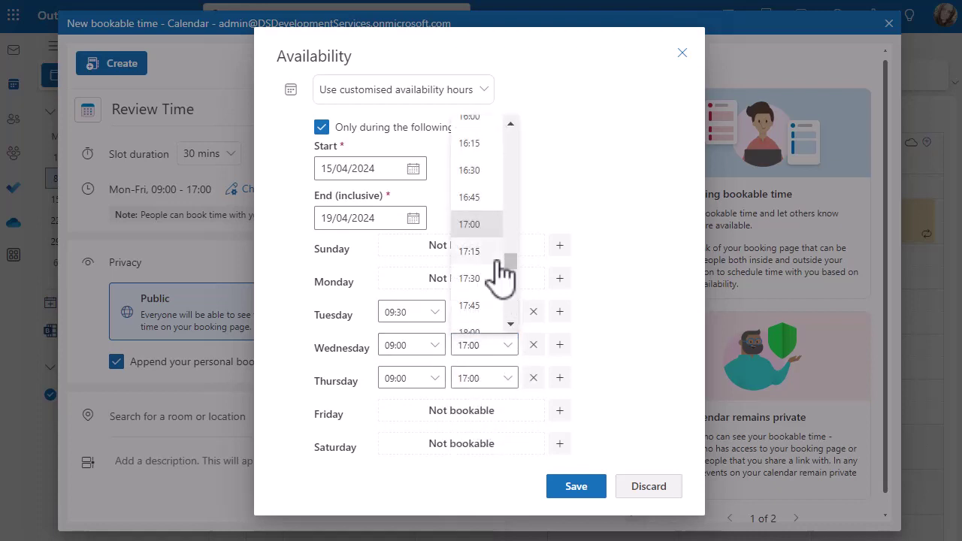
{"action": "scroll", "coordinate": [496, 272], "scroll_direction": "up", "scroll_amount": 5}
{"action": "scroll", "coordinate": [494, 274], "scroll_direction": "up", "scroll_amount": 2}
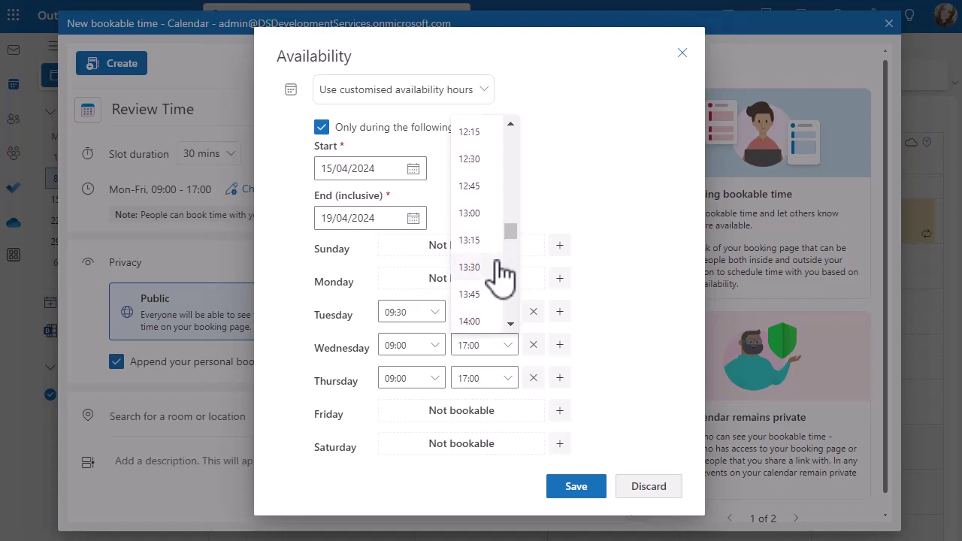
{"action": "left_click", "coordinate": [473, 192]}
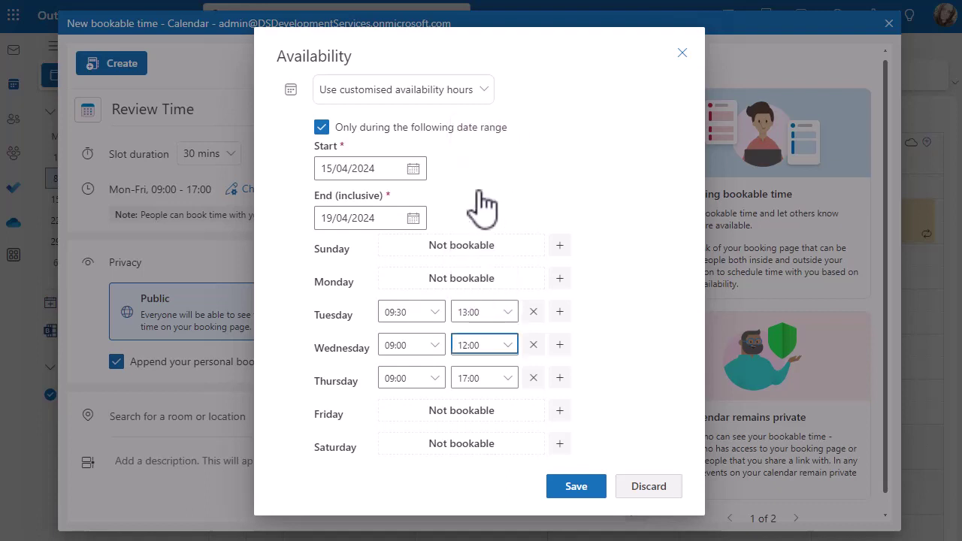
{"action": "left_click", "coordinate": [533, 378]}
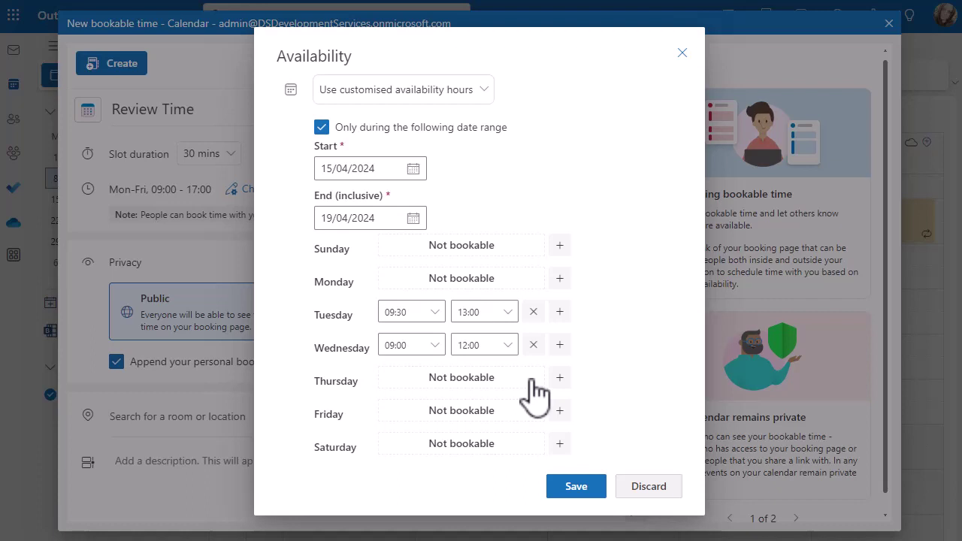
Step: Save the customised availability hours and advance the tips to page 2
{"action": "left_click", "coordinate": [581, 490]}
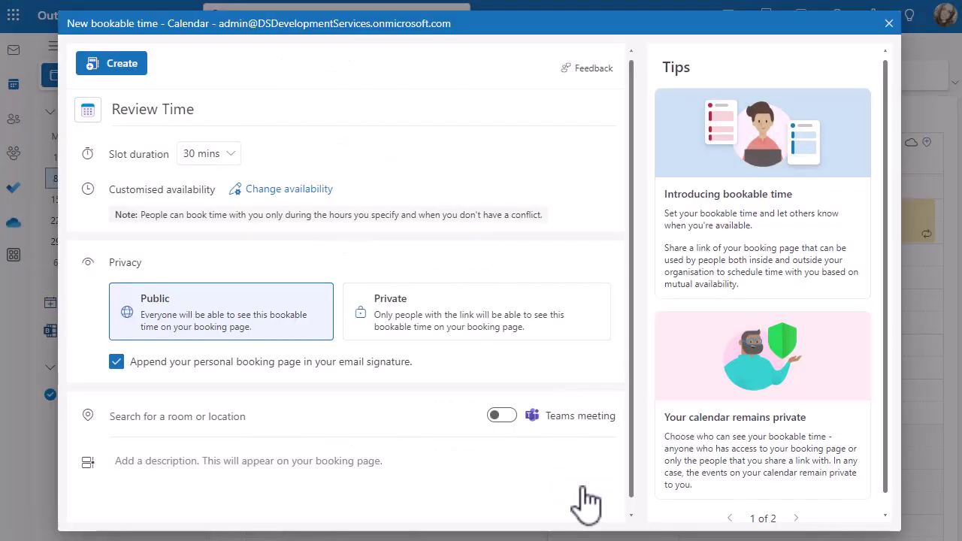
{"action": "left_click", "coordinate": [798, 519]}
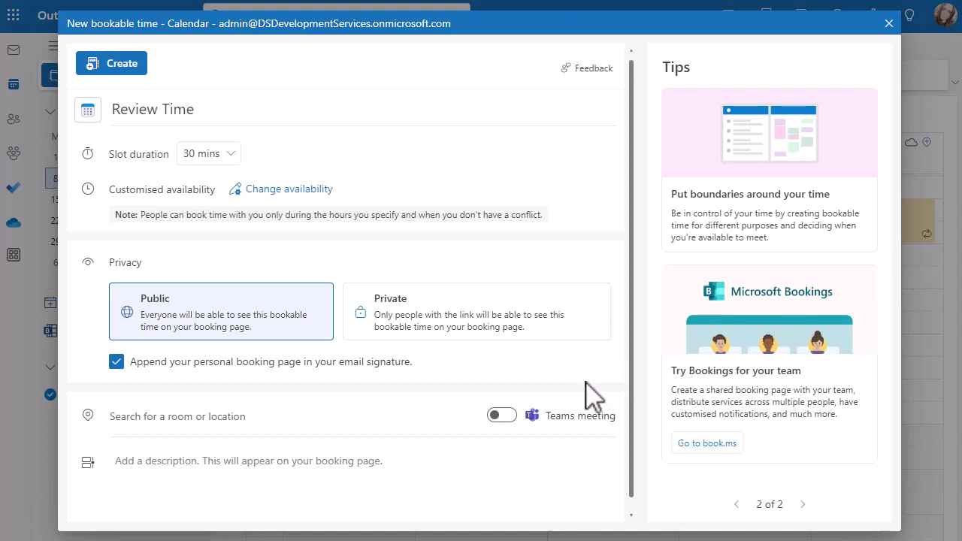
Step: Turn on Teams meeting for Review Time so bookings are online meetings
{"action": "left_click", "coordinate": [513, 422]}
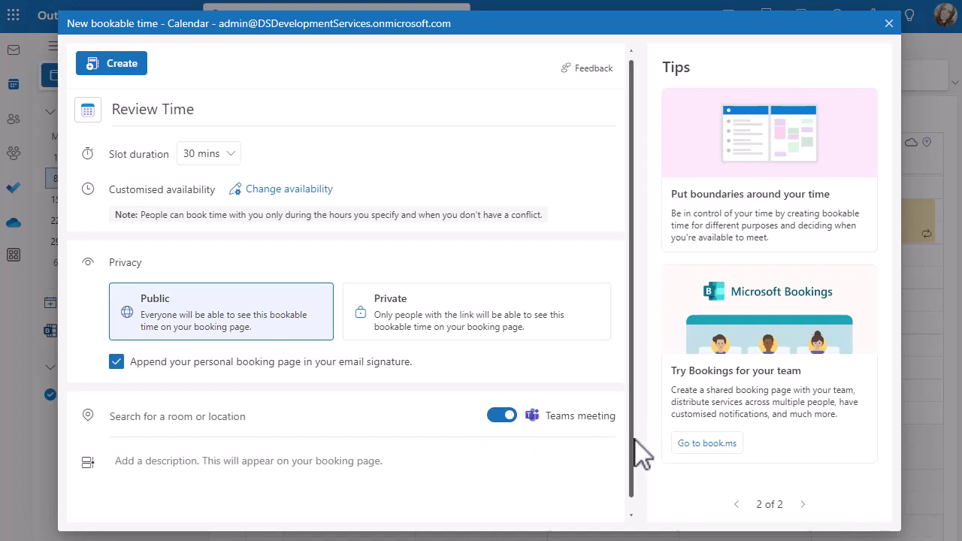
{"action": "scroll", "coordinate": [634, 481], "scroll_direction": "down", "scroll_amount": 1}
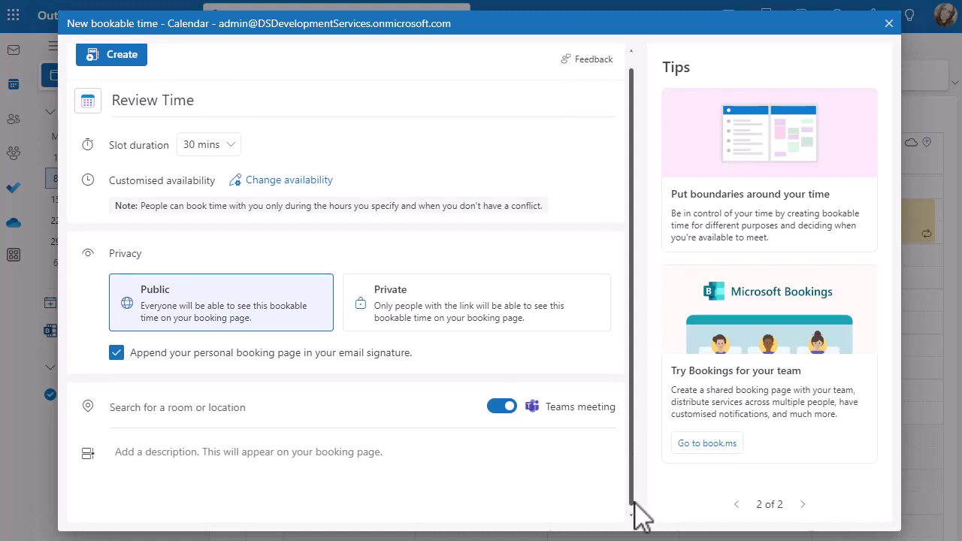
Step: Create Review Time, open its Share options and preview available slots for April 17
{"action": "left_click", "coordinate": [120, 58]}
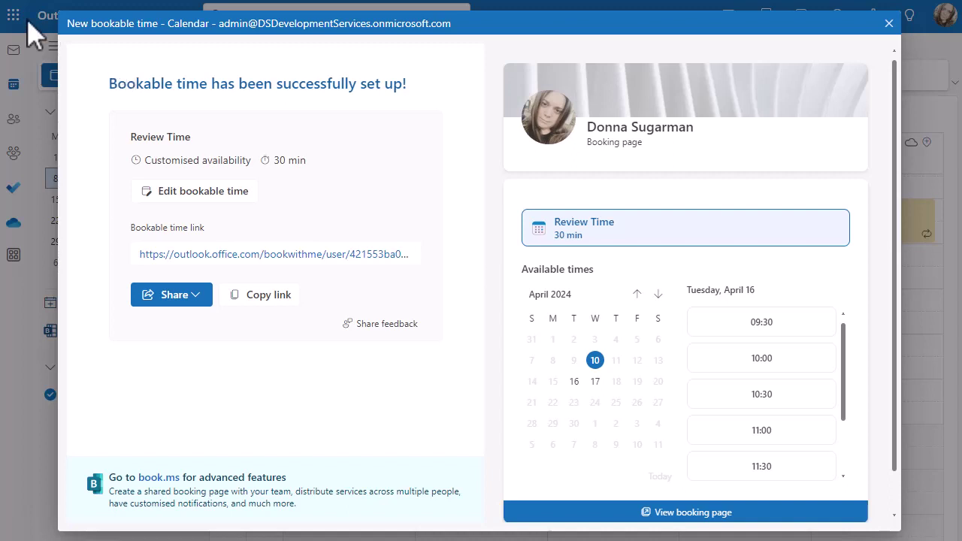
{"action": "left_click", "coordinate": [199, 296]}
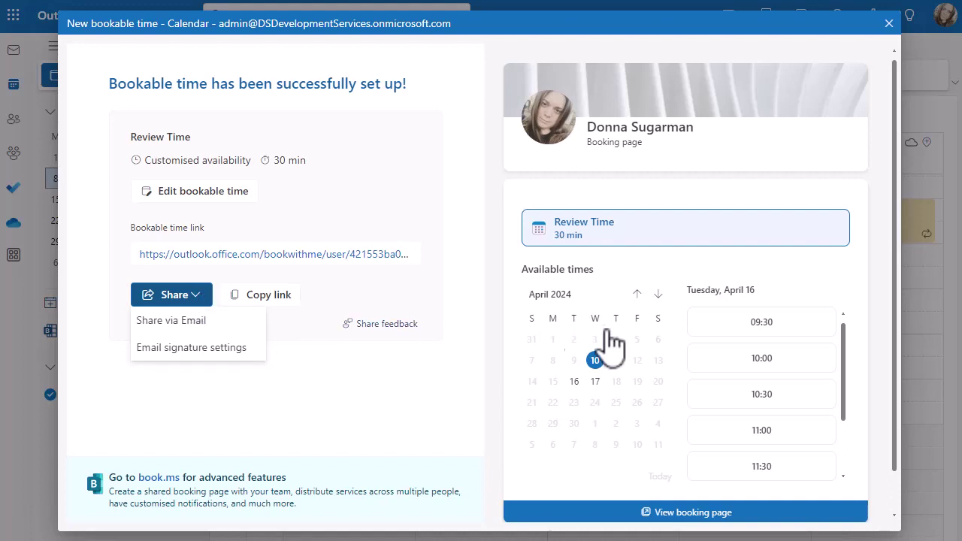
{"action": "scroll", "coordinate": [747, 348], "scroll_direction": "down", "scroll_amount": 1}
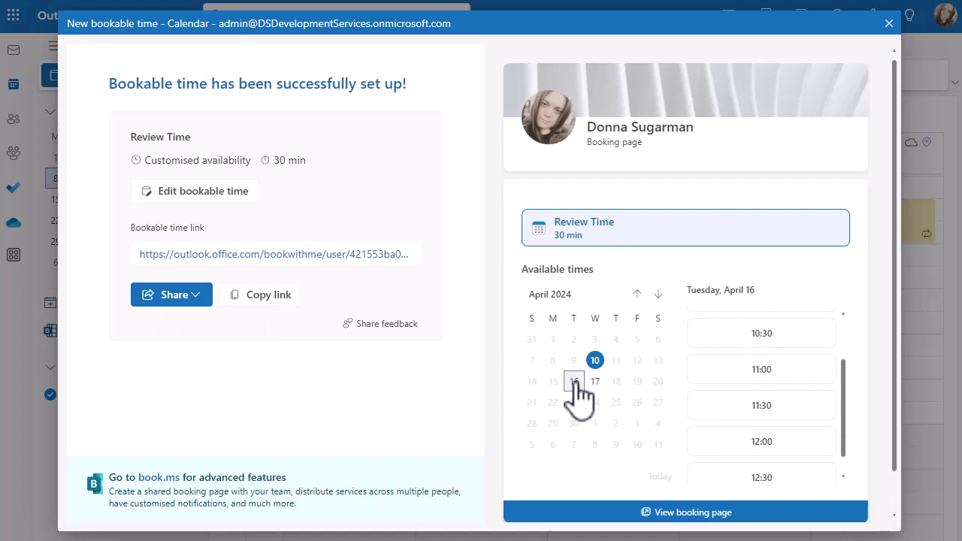
{"action": "left_click", "coordinate": [596, 381]}
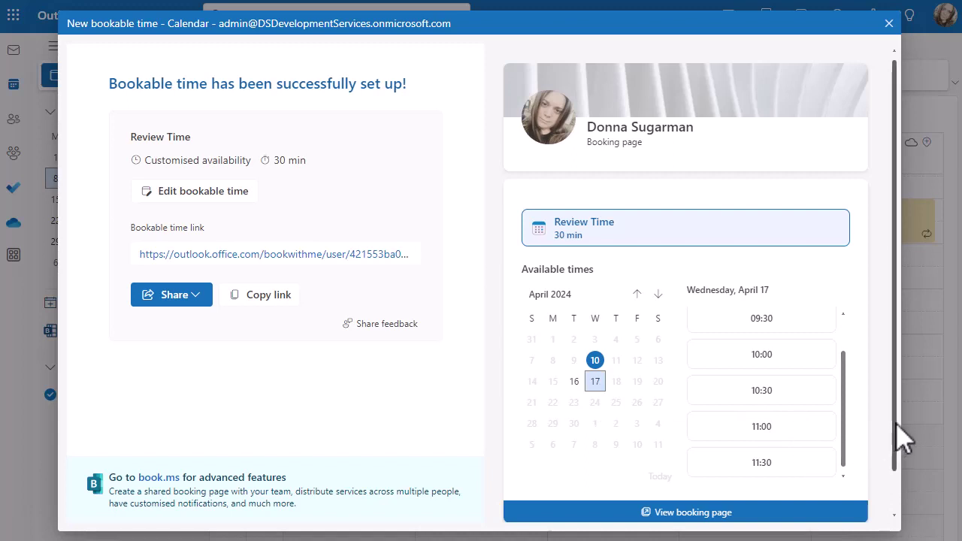
{"action": "left_click_drag", "start_coordinate": [896, 423], "coordinate": [899, 481]}
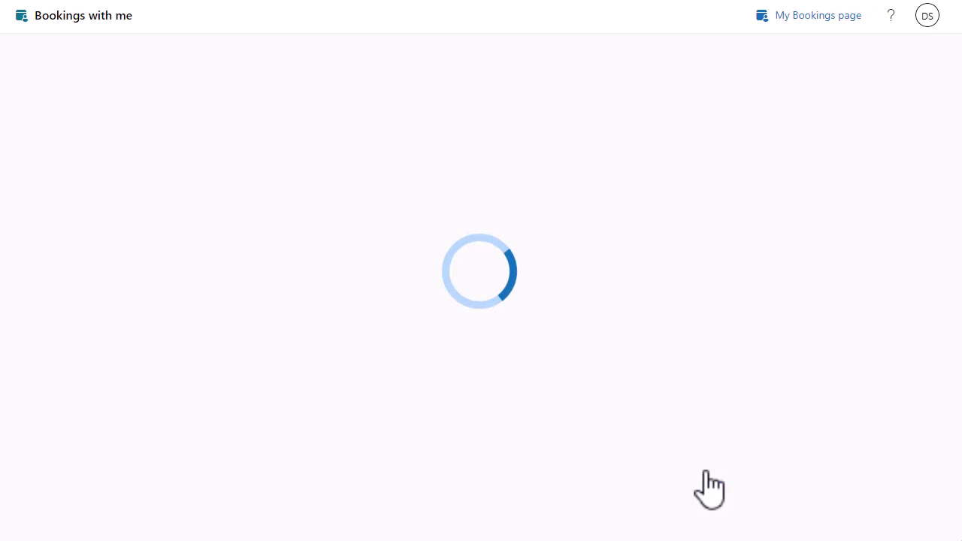
Step: On the live booking page, check Review Time's available times on April 17, then April 16
{"action": "scroll", "coordinate": [710, 487], "scroll_direction": "down", "scroll_amount": 5}
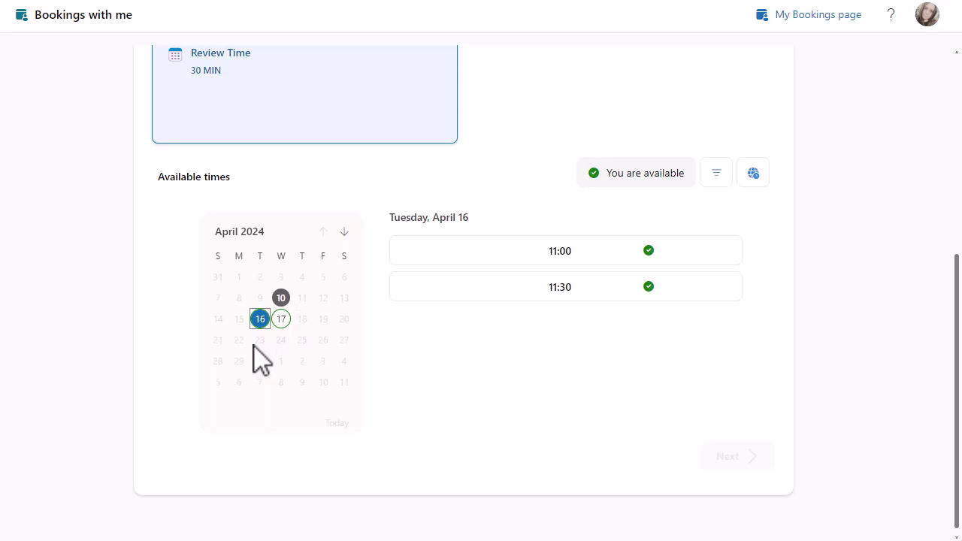
{"action": "left_click", "coordinate": [281, 318]}
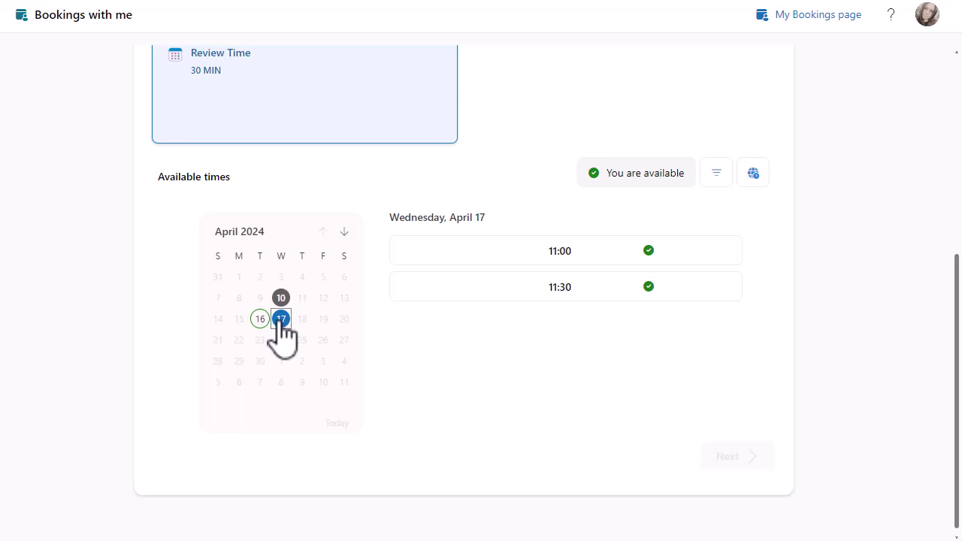
{"action": "left_click", "coordinate": [260, 319]}
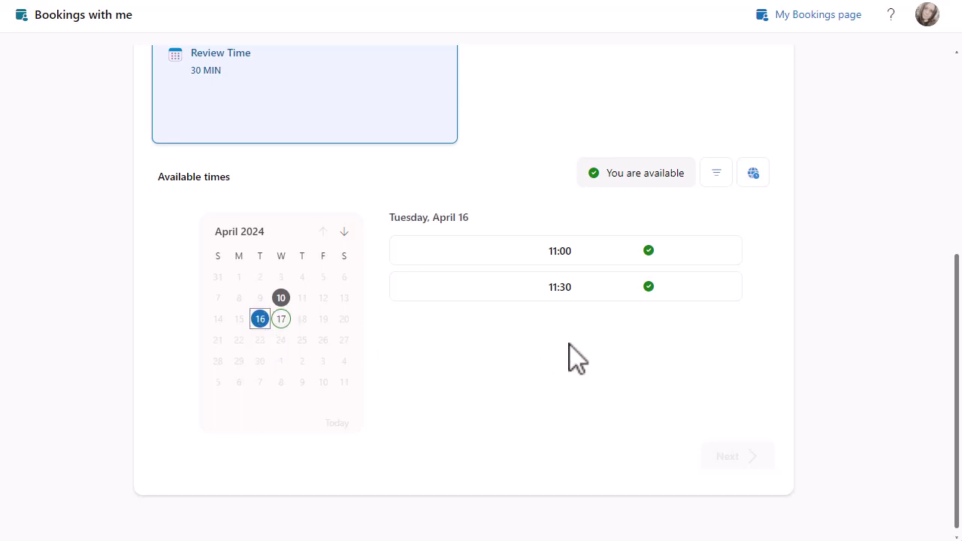
{"action": "scroll", "coordinate": [597, 357], "scroll_direction": "up", "scroll_amount": 2}
{"action": "scroll", "coordinate": [598, 356], "scroll_direction": "down", "scroll_amount": 1}
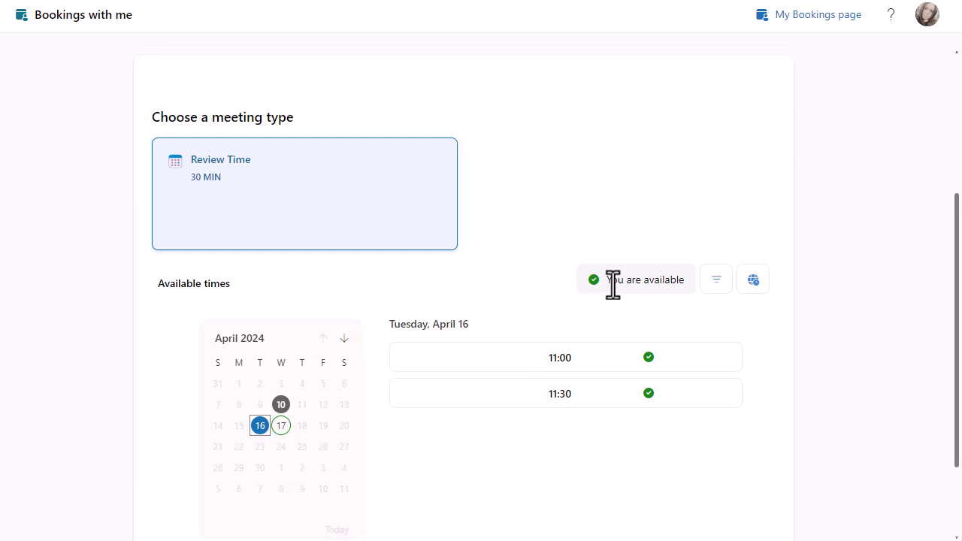
Step: Pick the 11:00 slot on April 17, continue to the booking form, then close it unbooked
{"action": "left_click", "coordinate": [280, 426]}
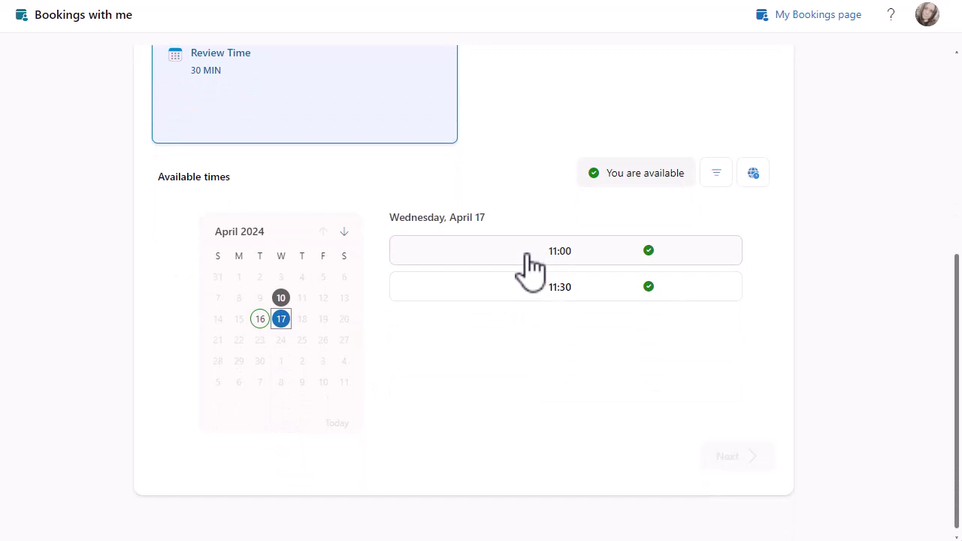
{"action": "left_click", "coordinate": [530, 255]}
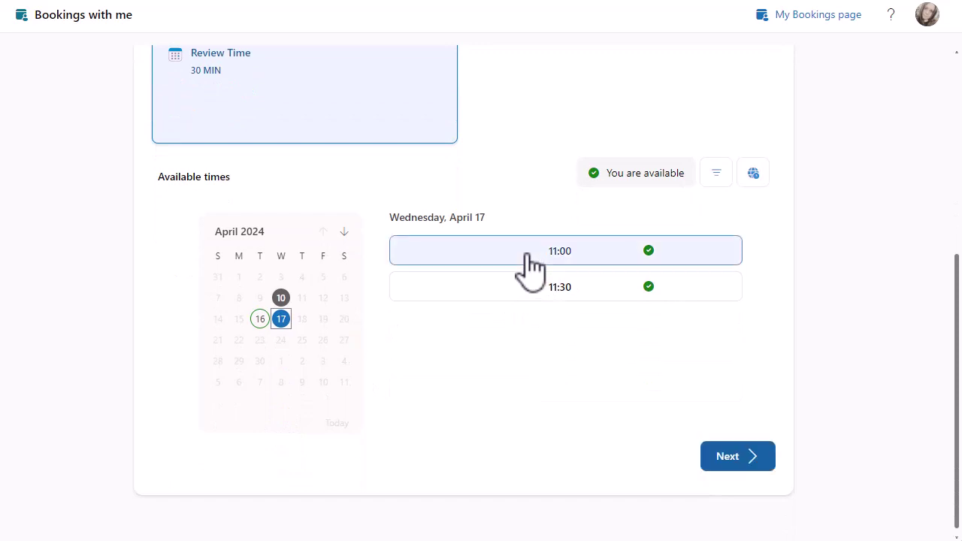
{"action": "left_click", "coordinate": [732, 466]}
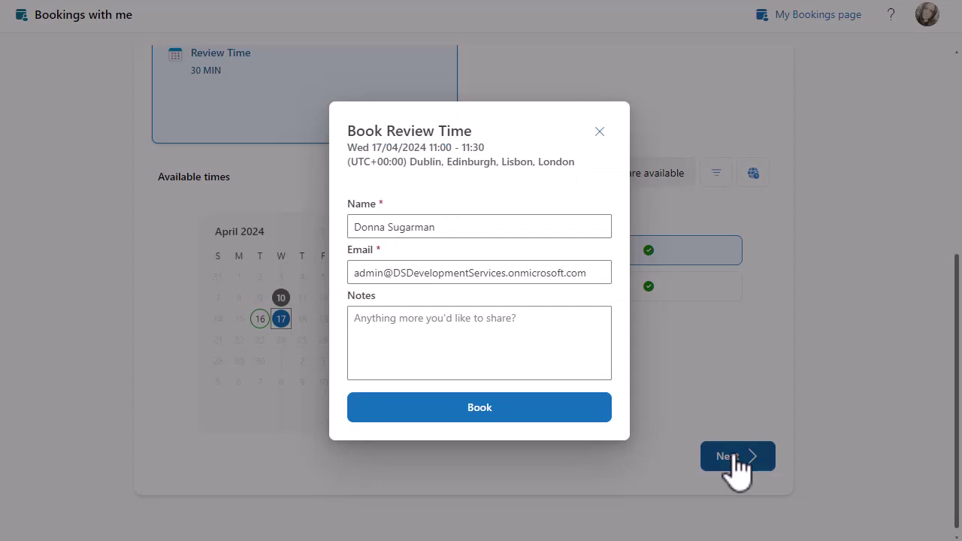
{"action": "left_click", "coordinate": [599, 132]}
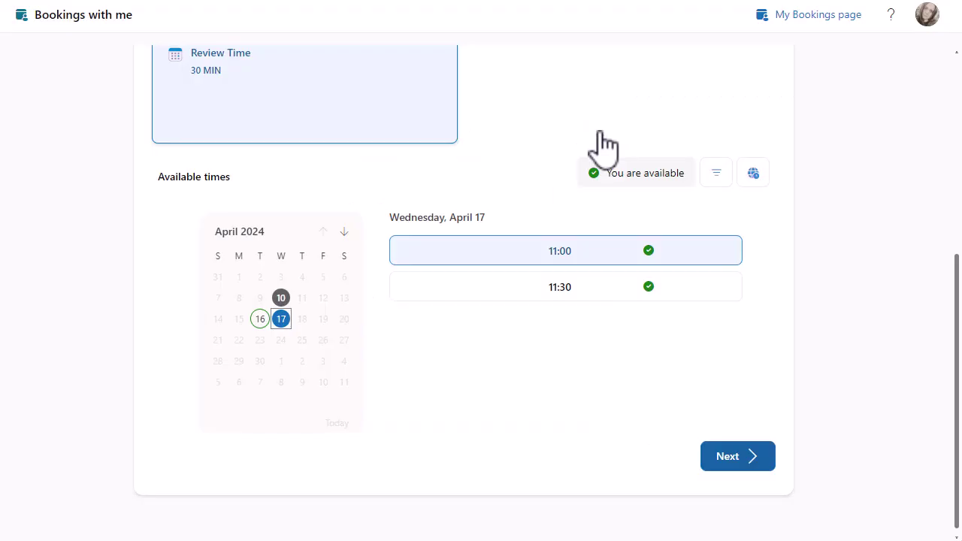